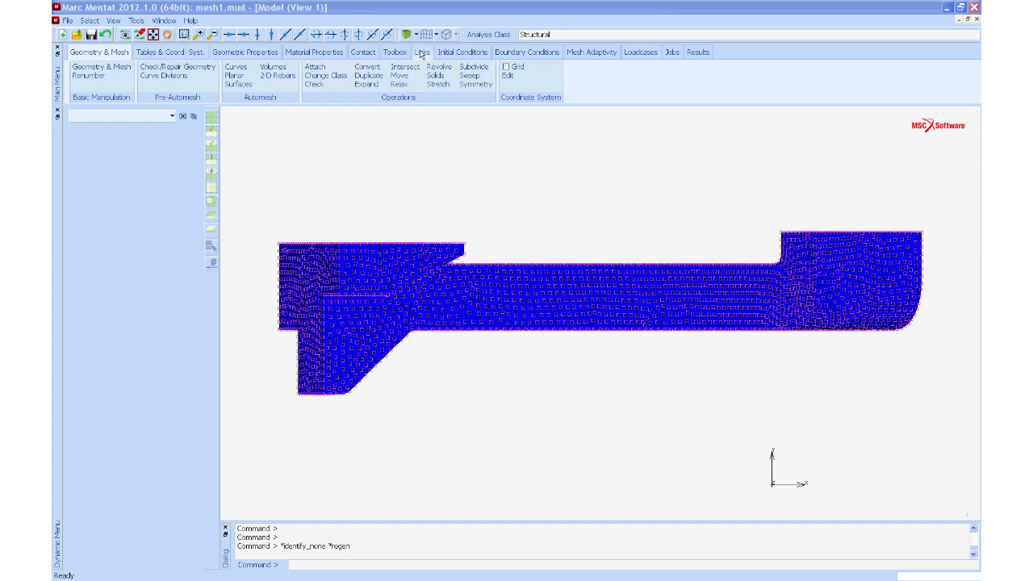
# Step: Bring up the boundary condition settings and the selection controls, and set the selection method to Face Flood
pyautogui.click(510, 53)
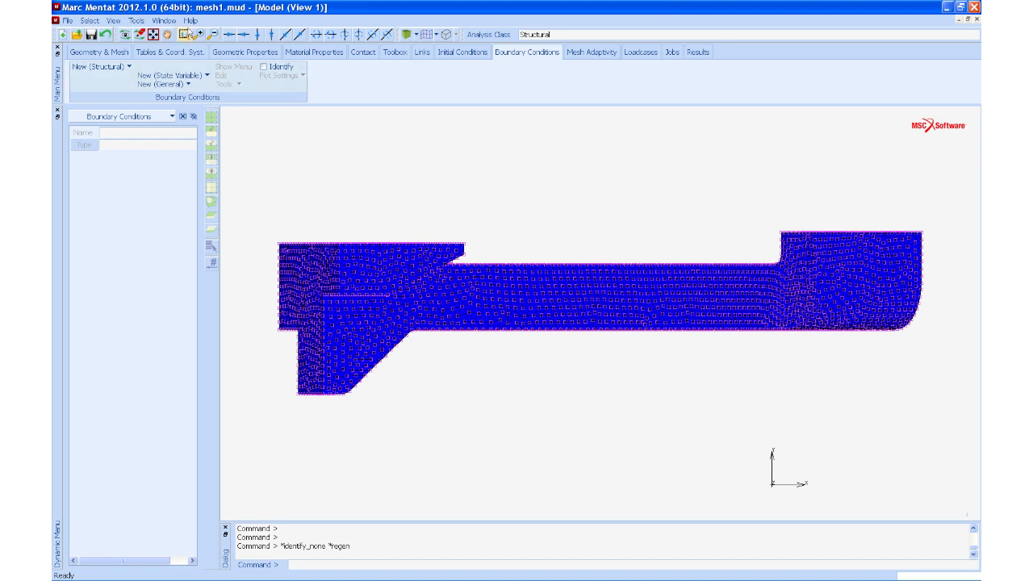
pyautogui.click(168, 35)
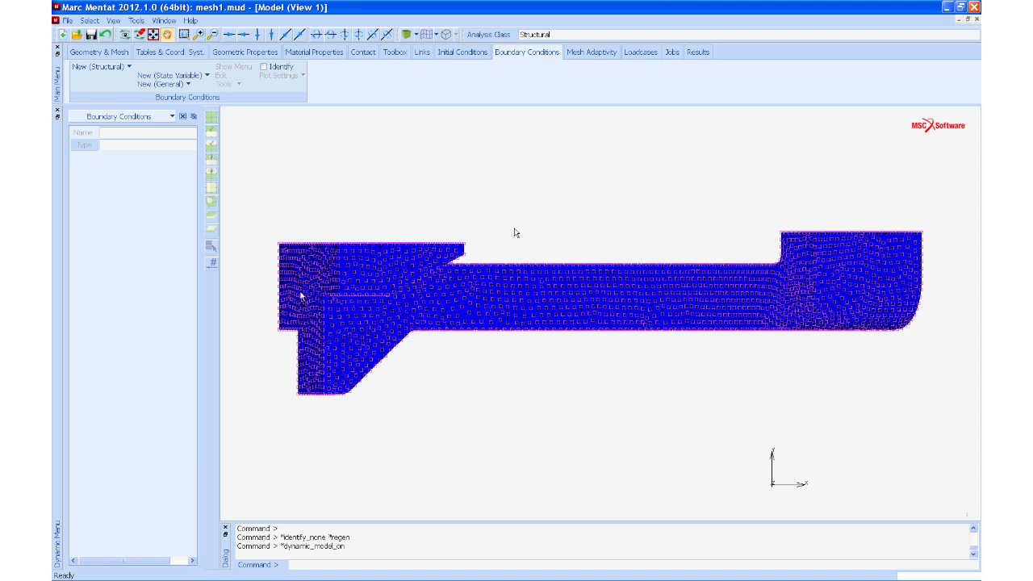
pyautogui.moveTo(304, 296); pyautogui.dragTo(844, 247)
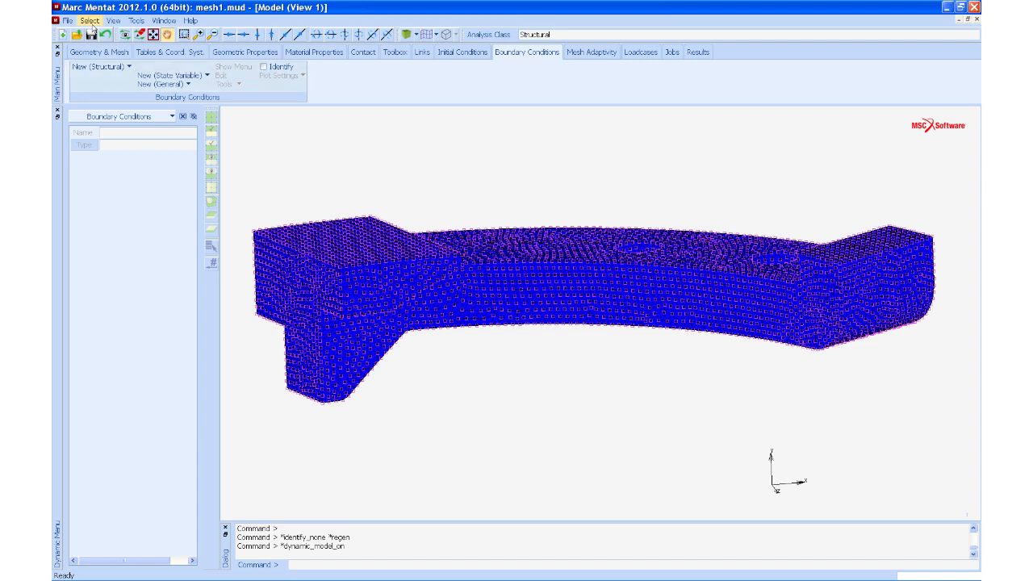
pyautogui.click(89, 21)
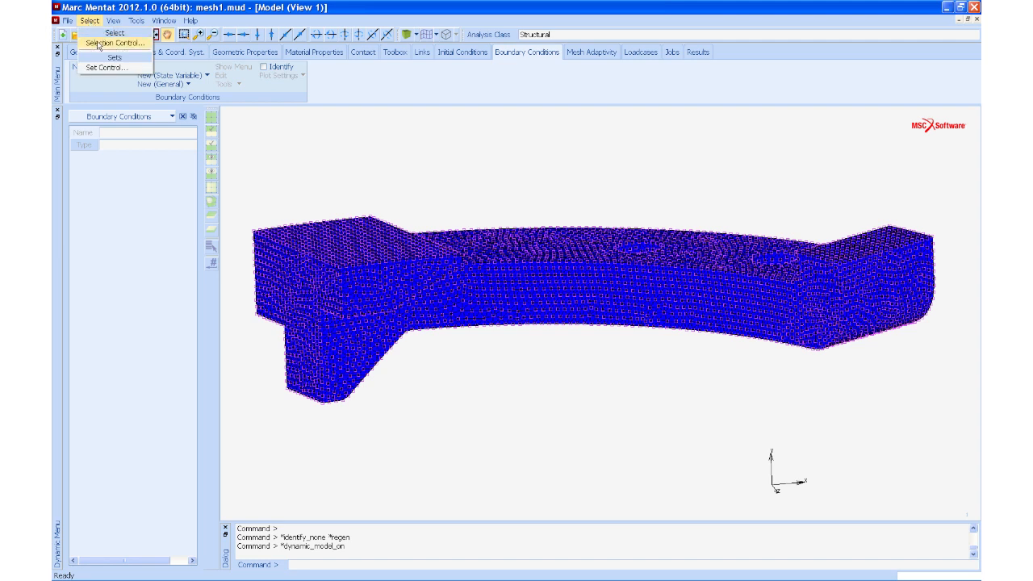
pyautogui.click(98, 46)
pyautogui.moveTo(165, 109); pyautogui.dragTo(142, 254)
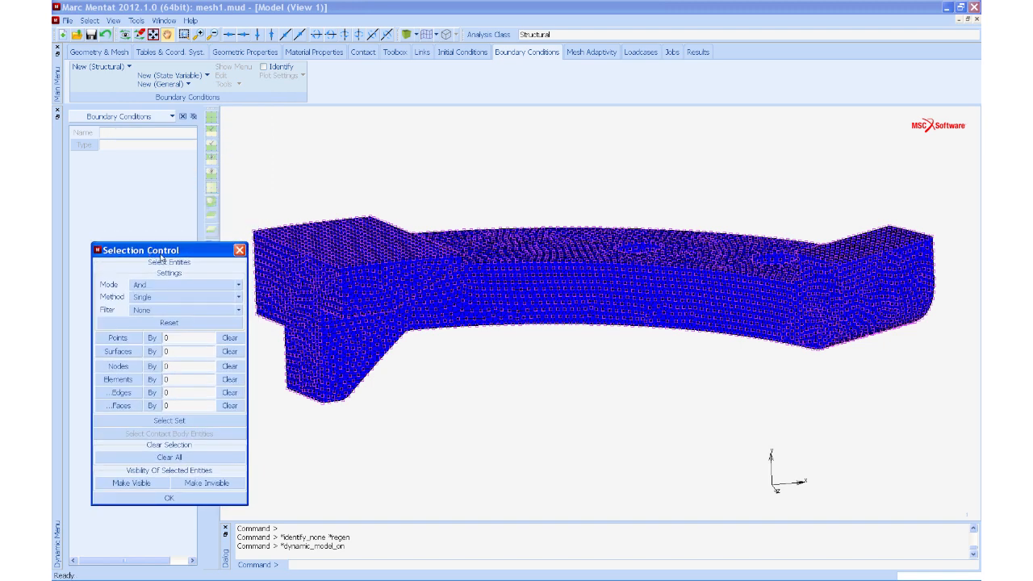
pyautogui.click(239, 286)
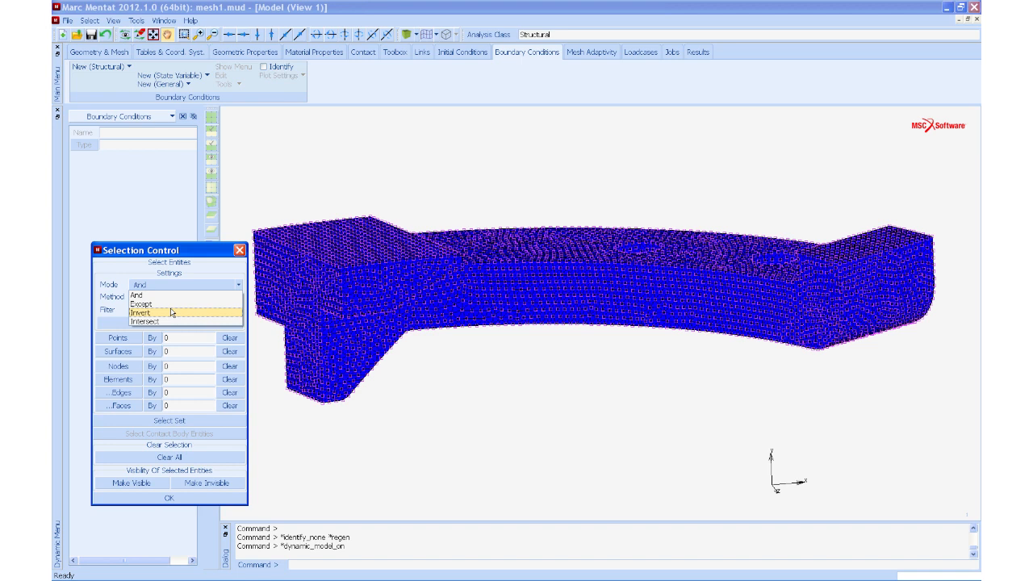
pyautogui.click(170, 255)
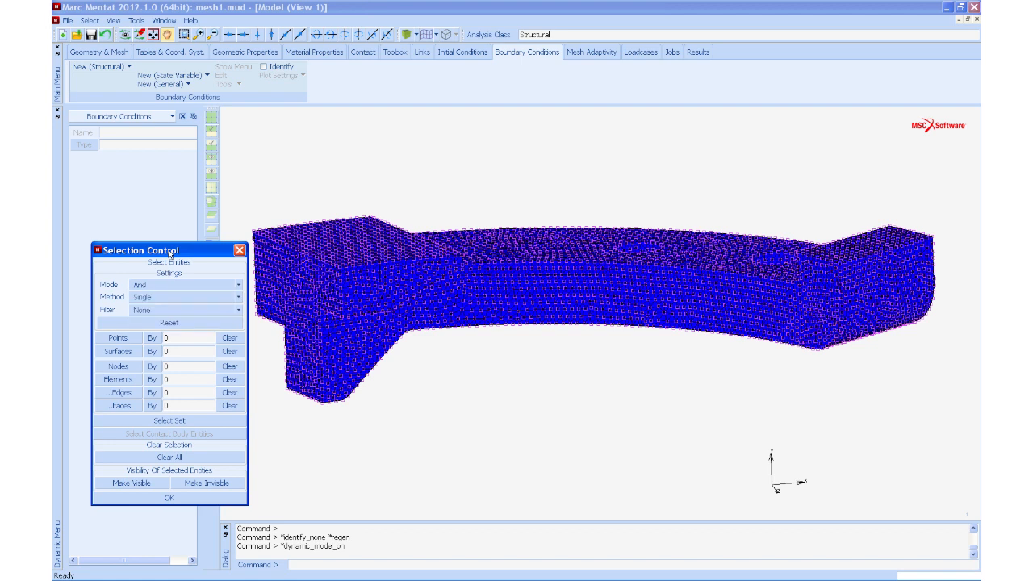
pyautogui.click(238, 298)
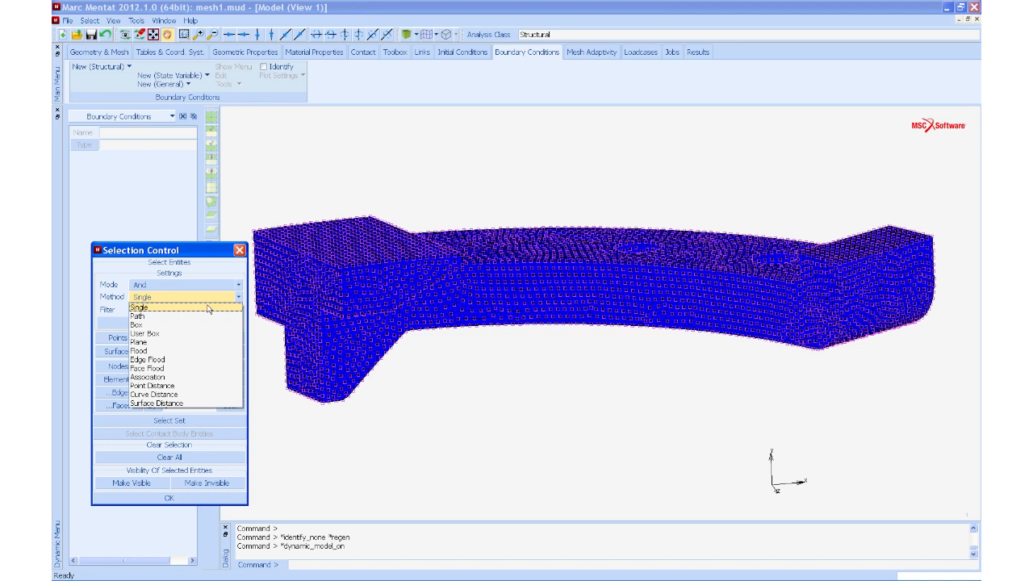
pyautogui.click(164, 369)
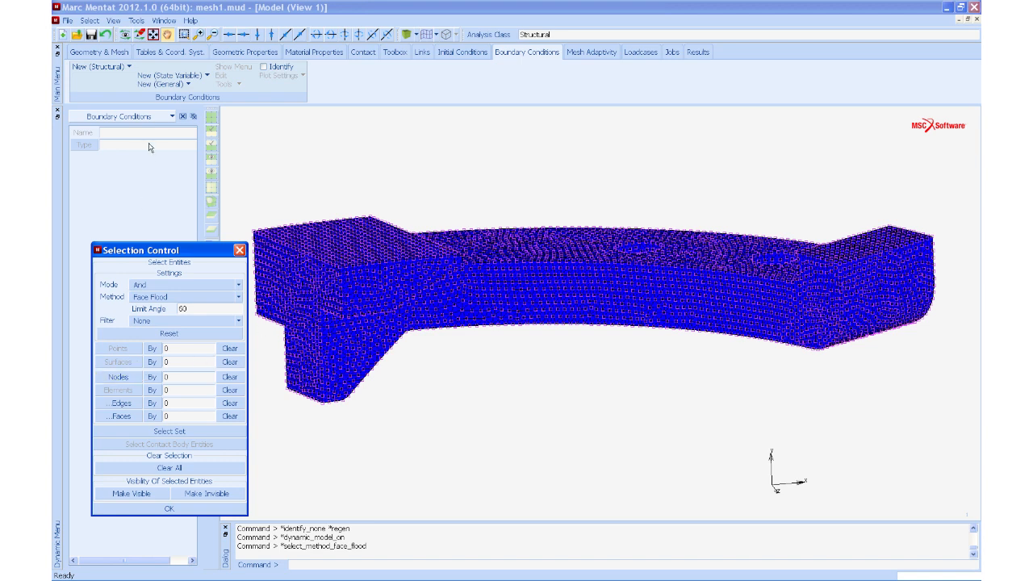
# Step: Select the nodes on the flat end face of the part's stepped end, beside the downward leg
pyautogui.click(167, 34)
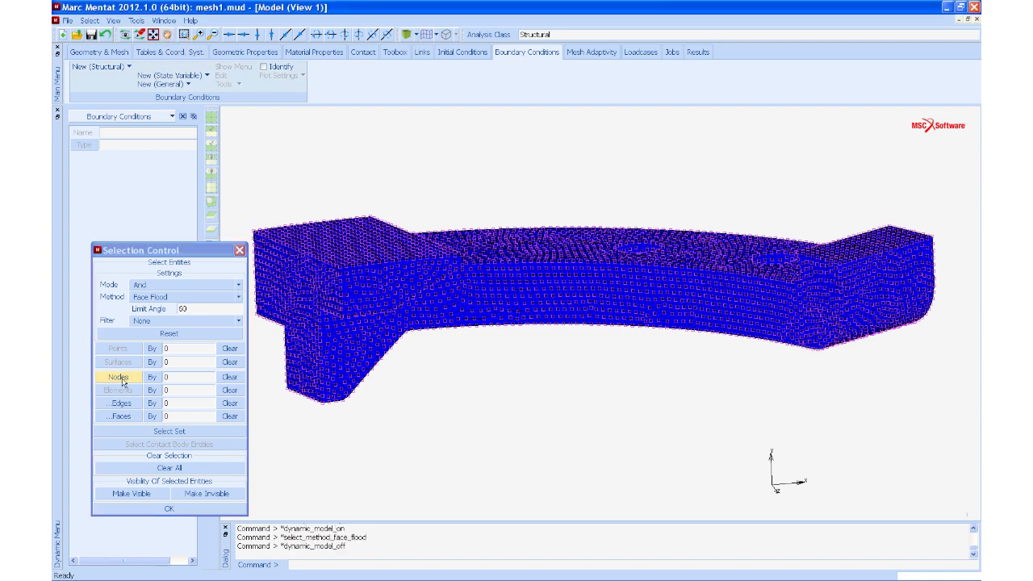
pyautogui.click(120, 378)
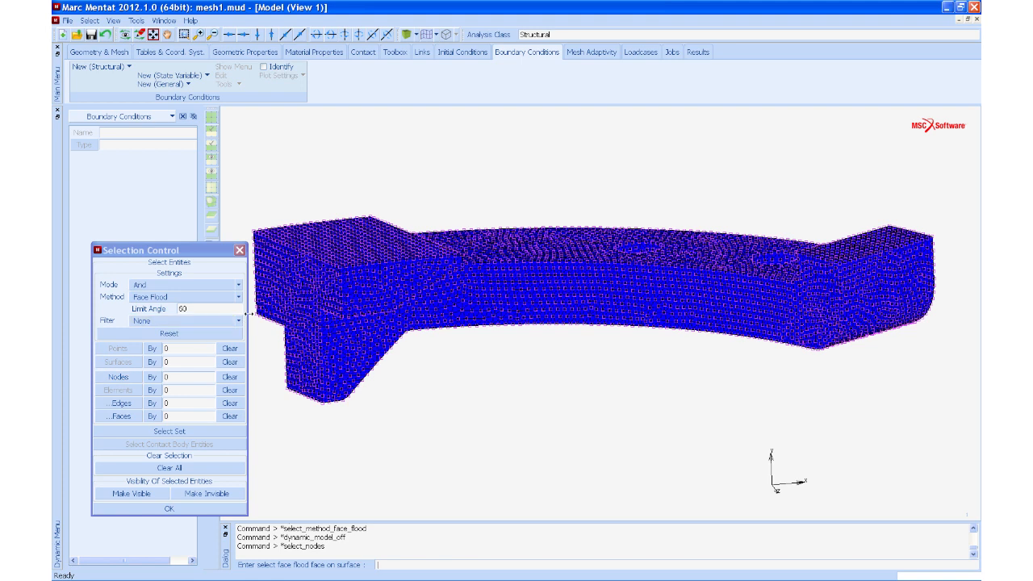
pyautogui.click(275, 297)
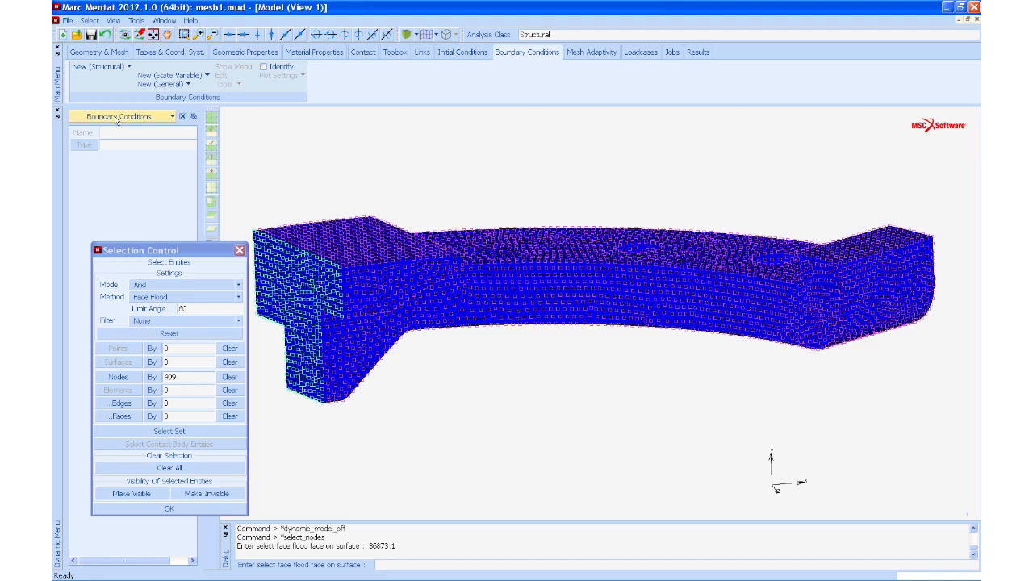
# Step: Create a structural fixed displacement condition that constrains displacement X, Y and Z to 0
pyautogui.click(127, 68)
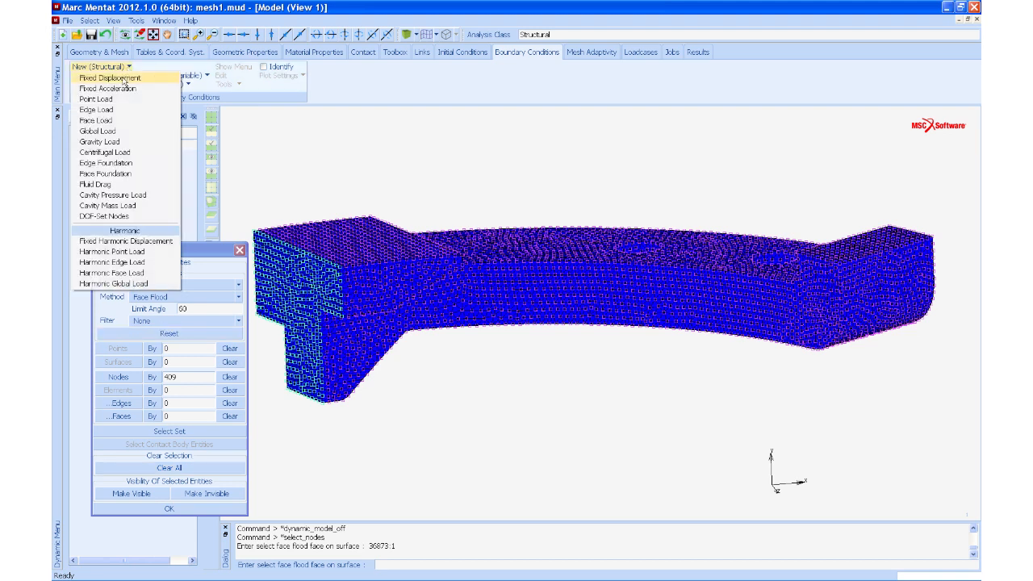
pyautogui.click(125, 78)
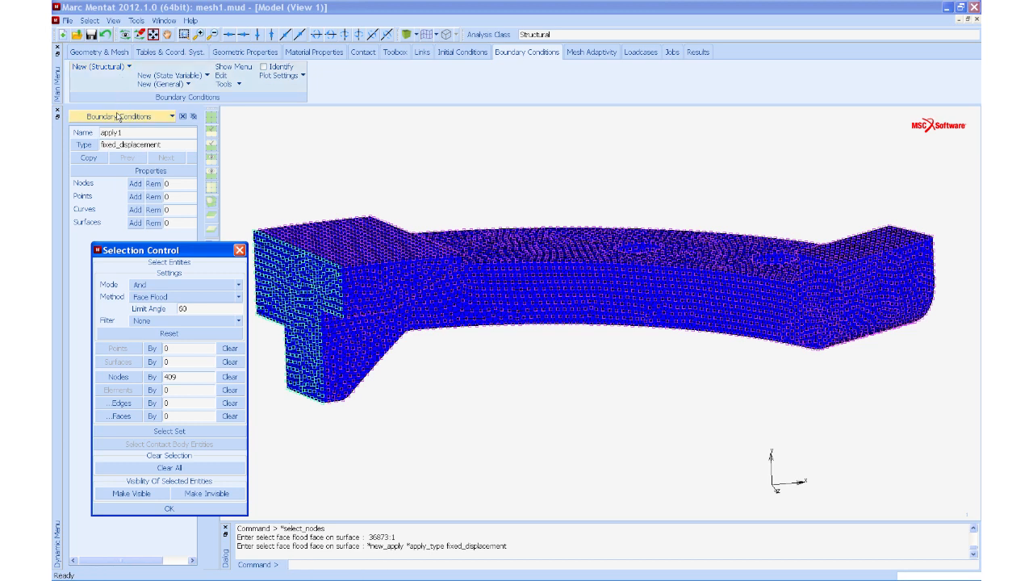
pyautogui.click(182, 166)
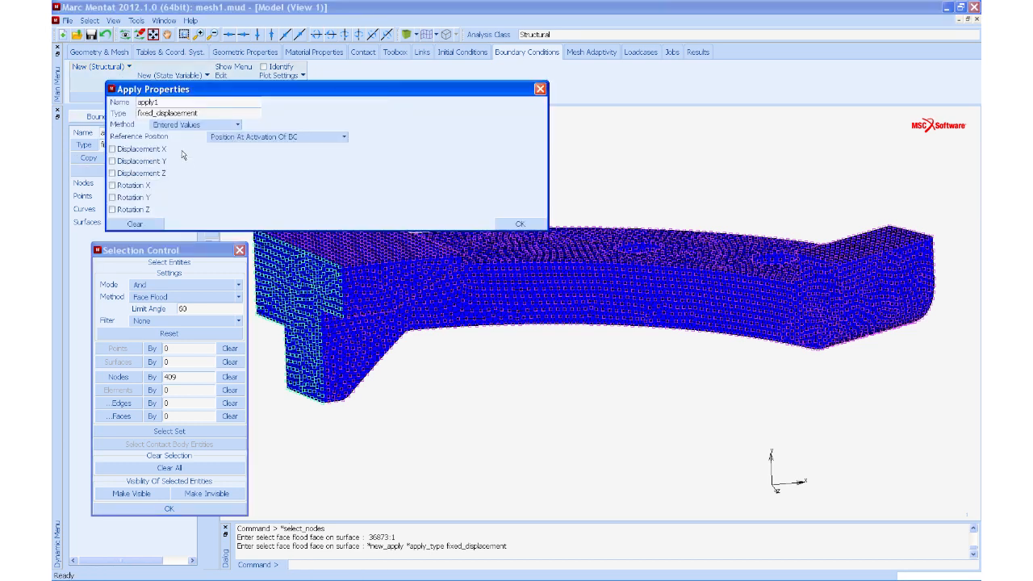
pyautogui.click(113, 149)
pyautogui.click(112, 162)
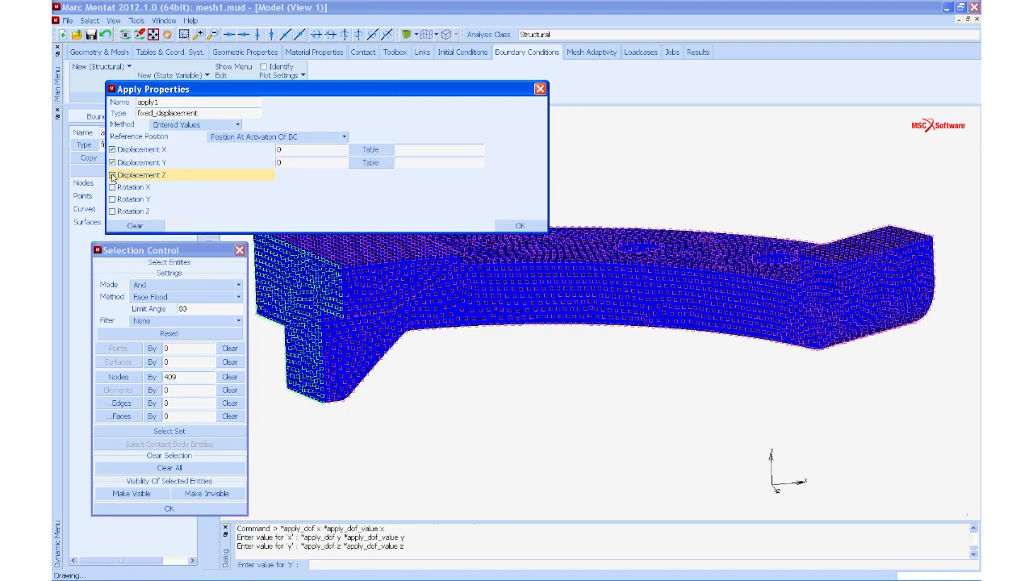
pyautogui.click(112, 174)
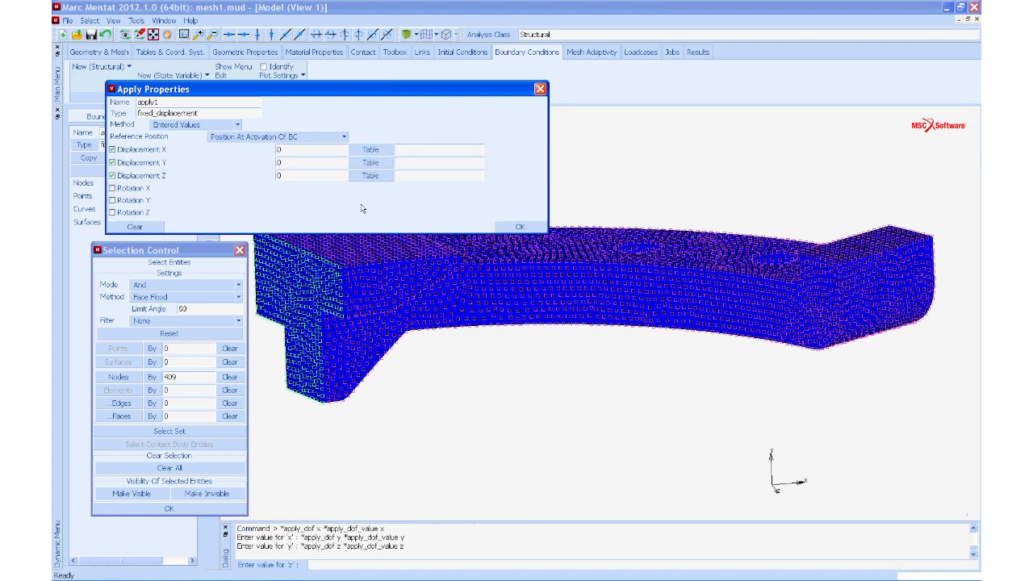
pyautogui.click(506, 226)
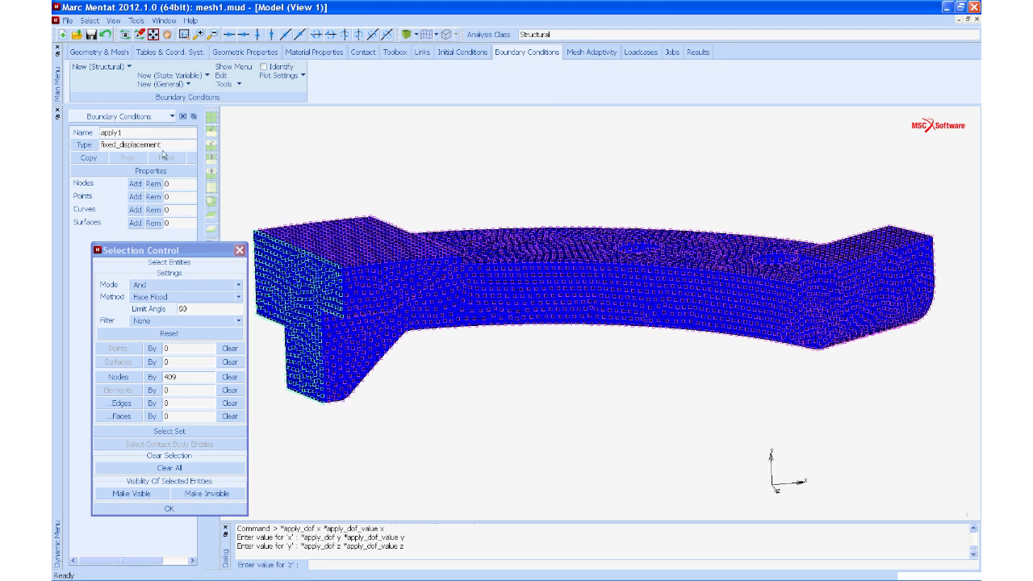
# Step: Rename the fixed displacement condition as fix_all
pyautogui.doubleClick(102, 133)
pyautogui.write('fix_all')
pyautogui.press('Return')
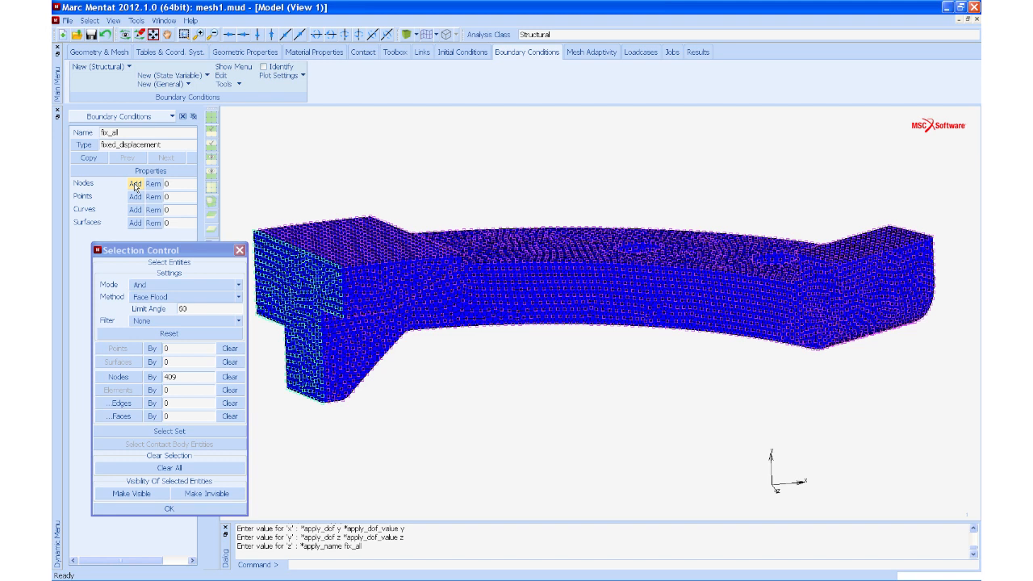
# Step: Apply fix_all to all selected end-face nodes and turn on boundary condition identification
pyautogui.click(136, 184)
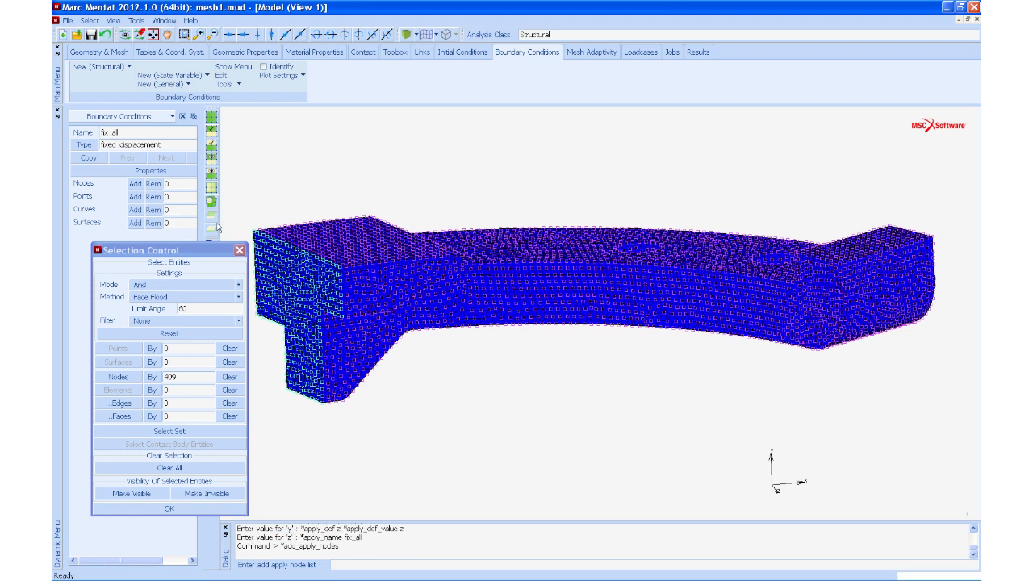
pyautogui.click(213, 132)
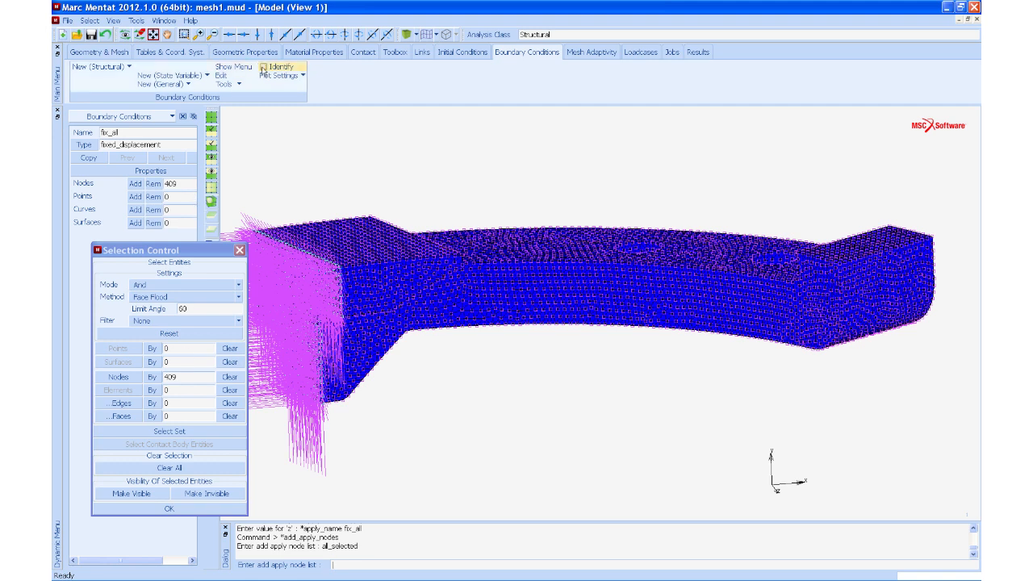
pyautogui.click(262, 68)
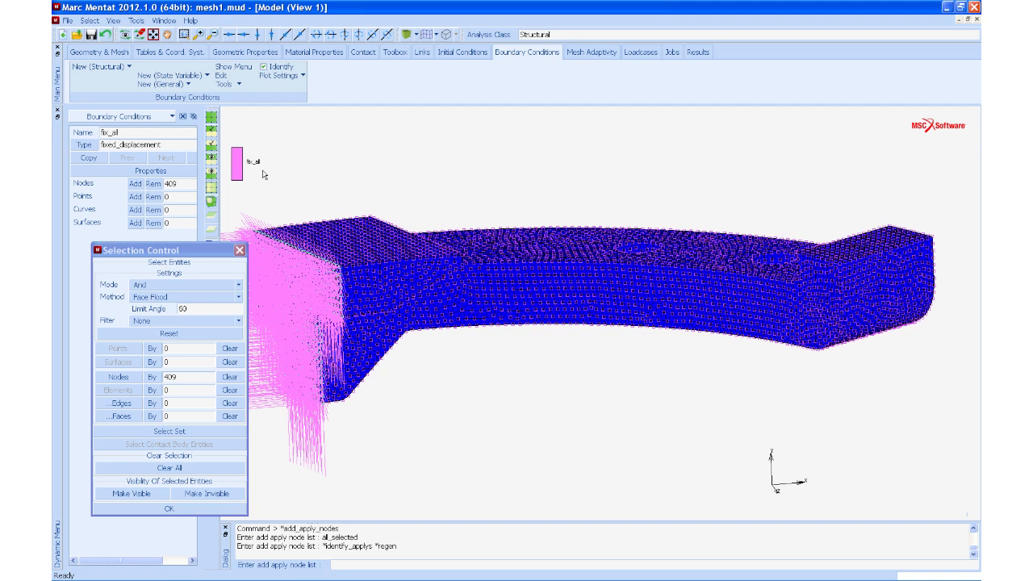
# Step: Create a structural face load condition and name it pressure
pyautogui.click(128, 68)
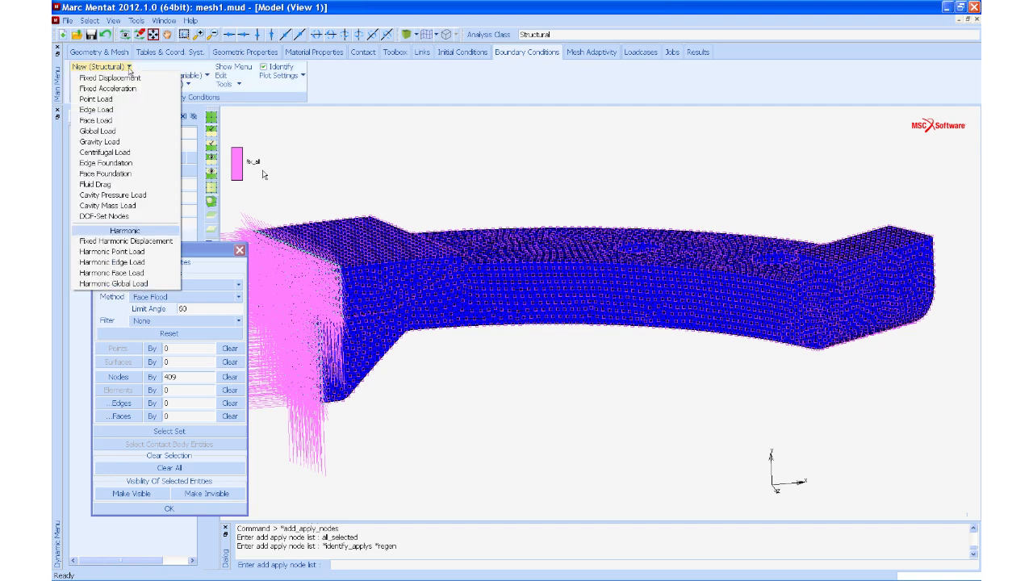
pyautogui.click(121, 121)
pyautogui.doubleClick(121, 132)
pyautogui.write('pressure')
pyautogui.press('Return')
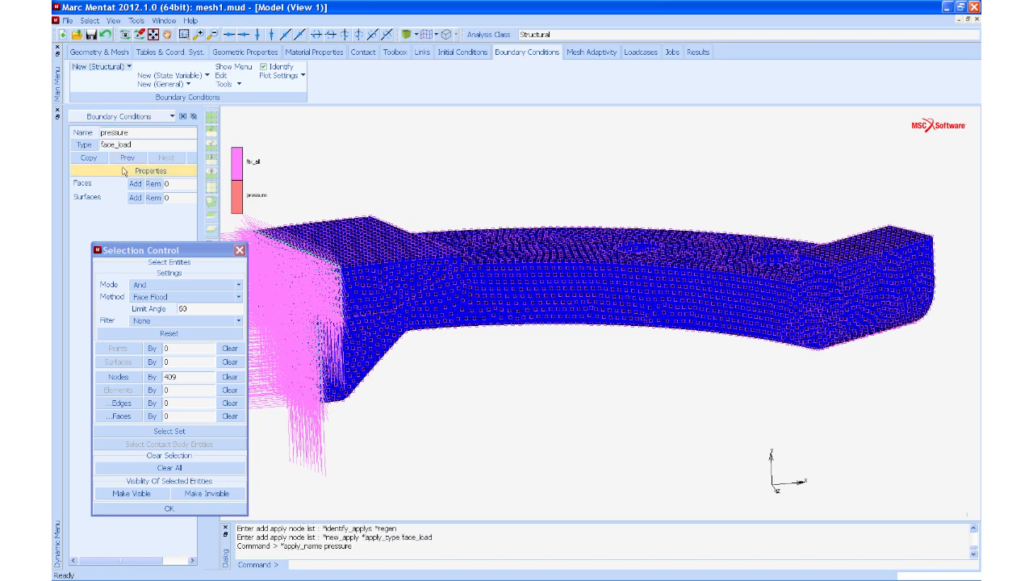
# Step: Enable the pressure component of the face load and set its value to 1
pyautogui.click(141, 171)
pyautogui.click(115, 138)
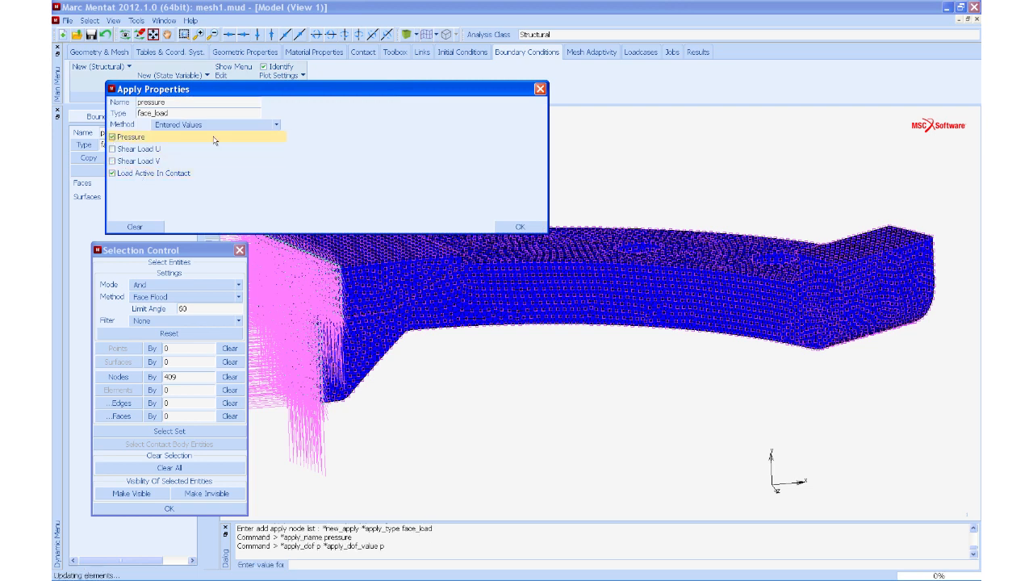
pyautogui.write('1')
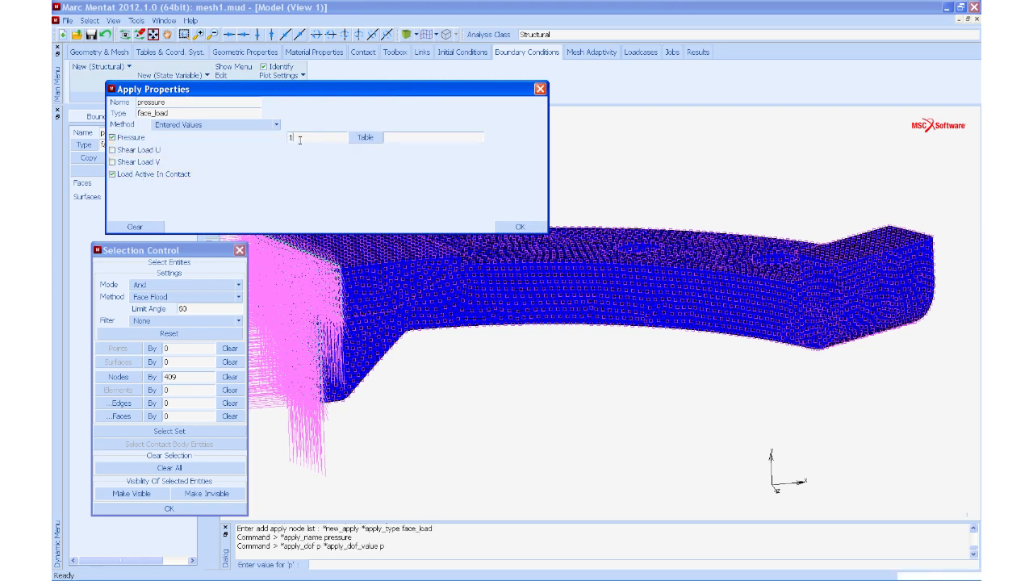
pyautogui.press('Return')
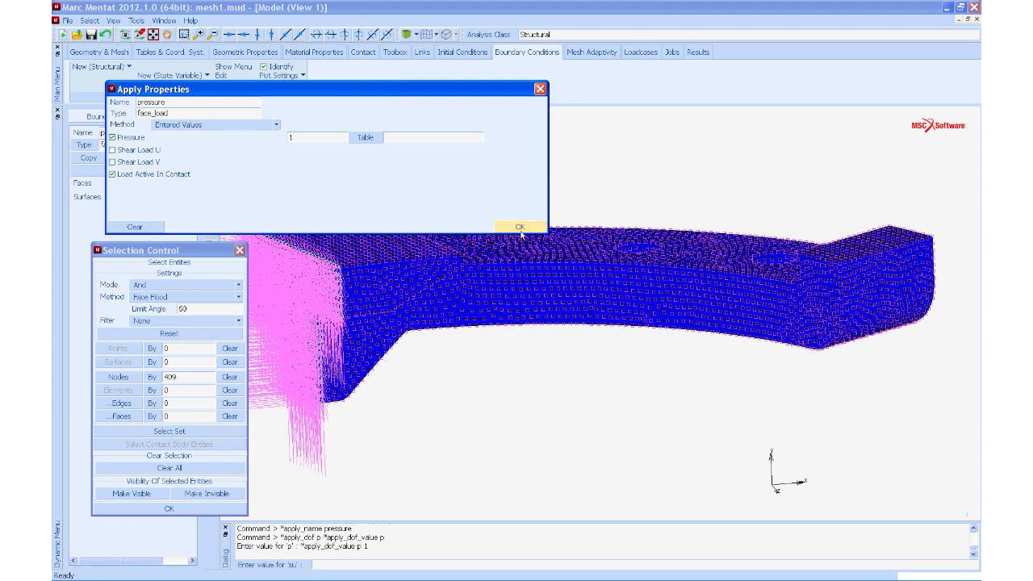
pyautogui.click(520, 228)
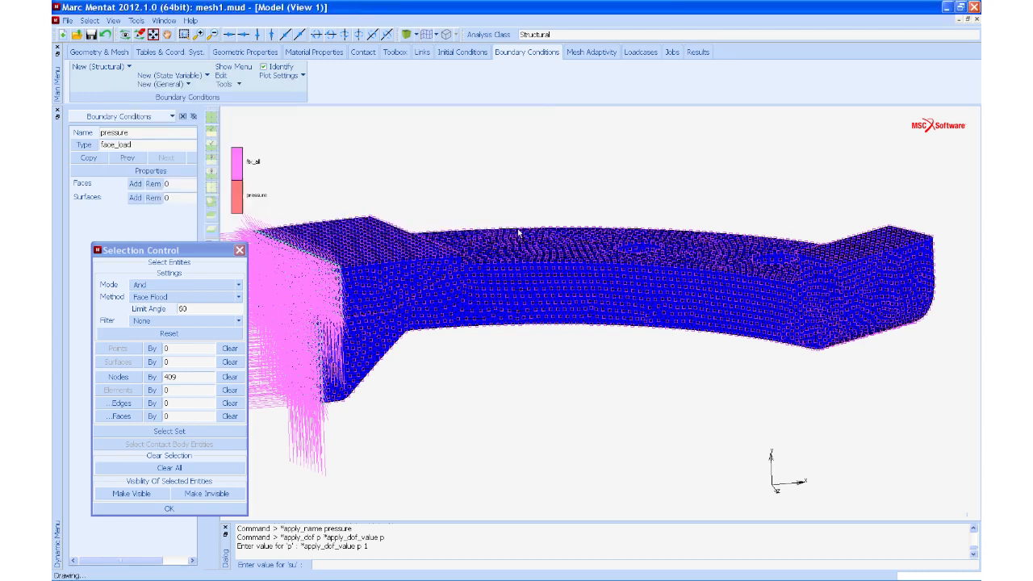
# Step: Clear the node selection and assign the pressure load to the flood-selected faces on top of the block at the free end
pyautogui.click(230, 379)
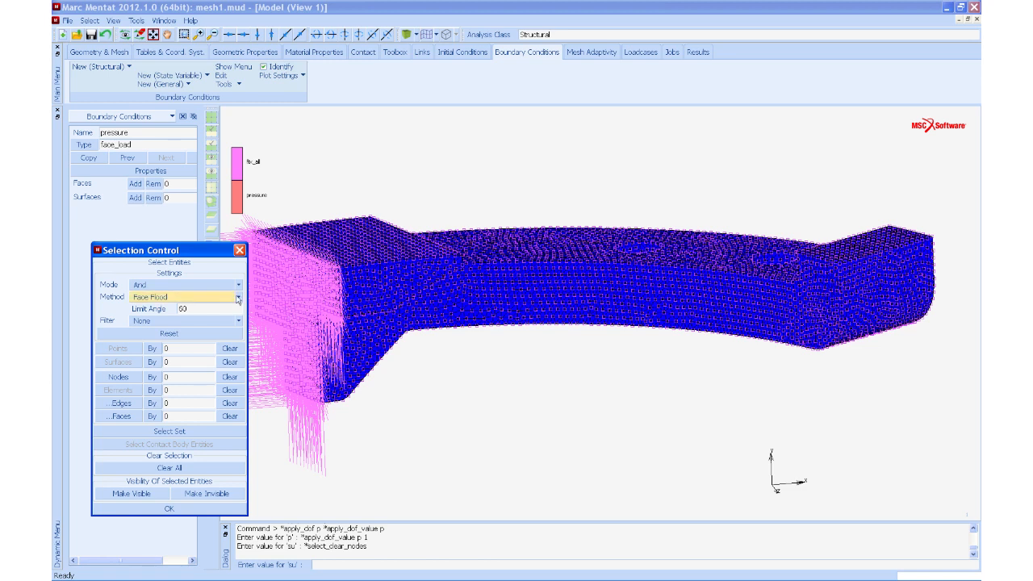
pyautogui.click(133, 419)
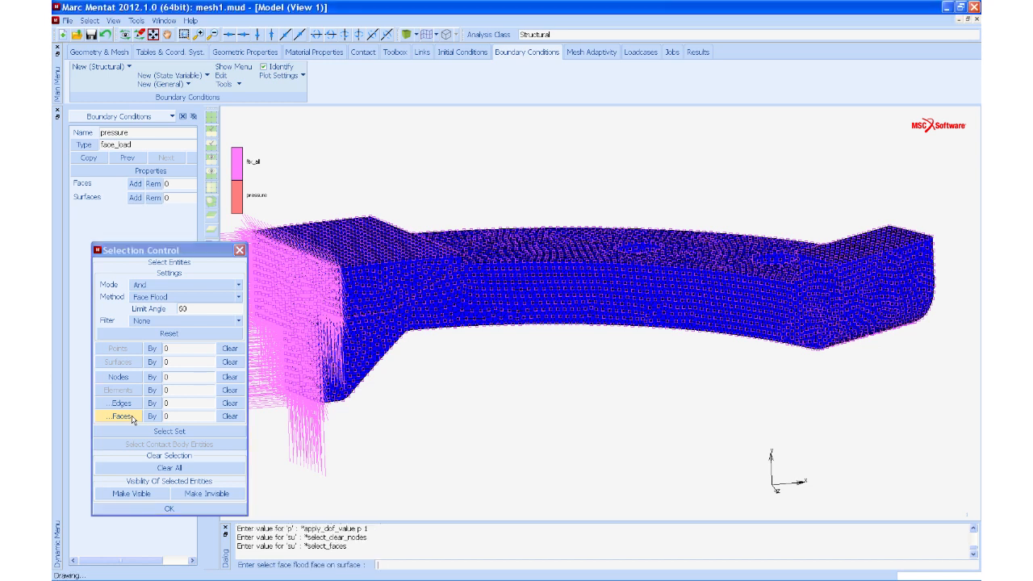
pyautogui.click(857, 249)
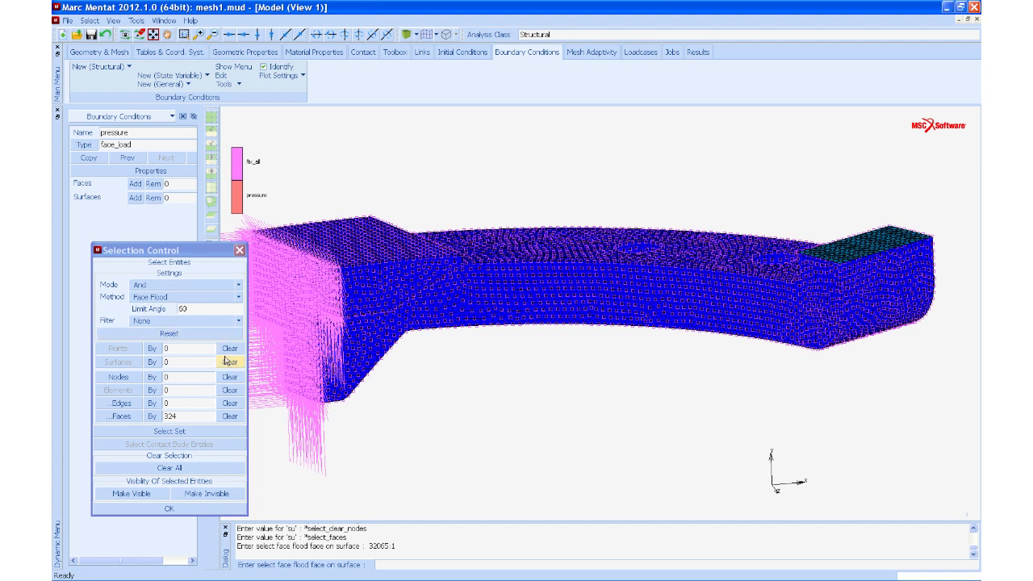
pyautogui.click(136, 188)
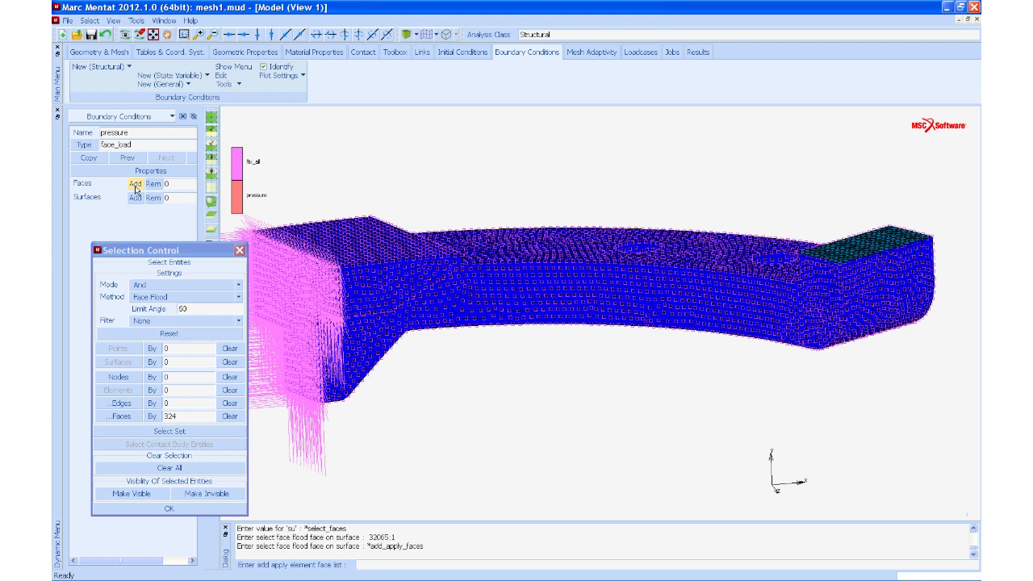
pyautogui.click(211, 136)
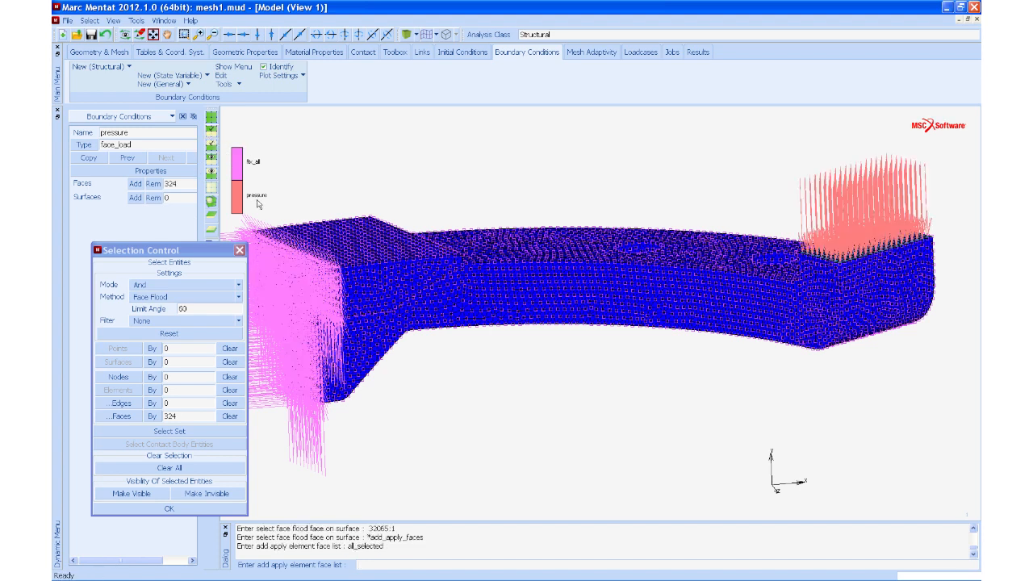